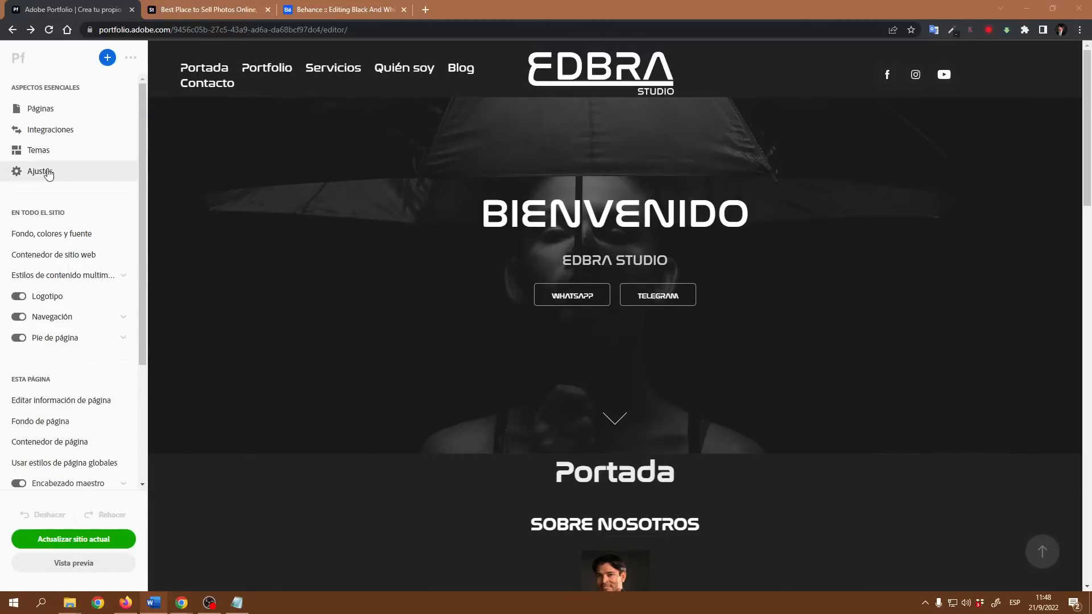
Step: Enable the Work collection in the site's page list so it shows in the navigation
left_click(49, 108)
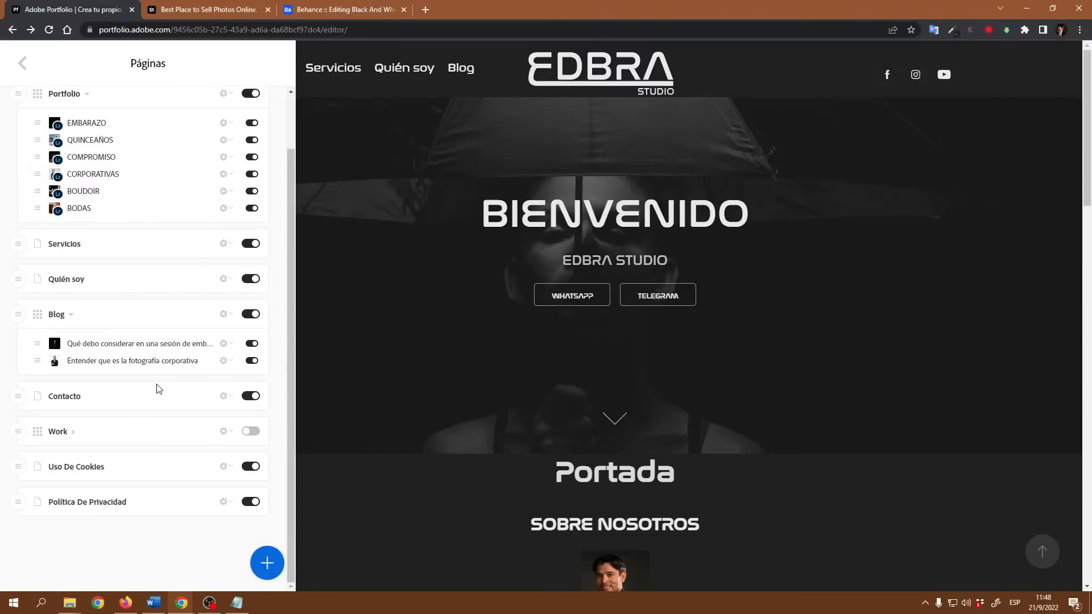
scroll(156, 415, "down", 3)
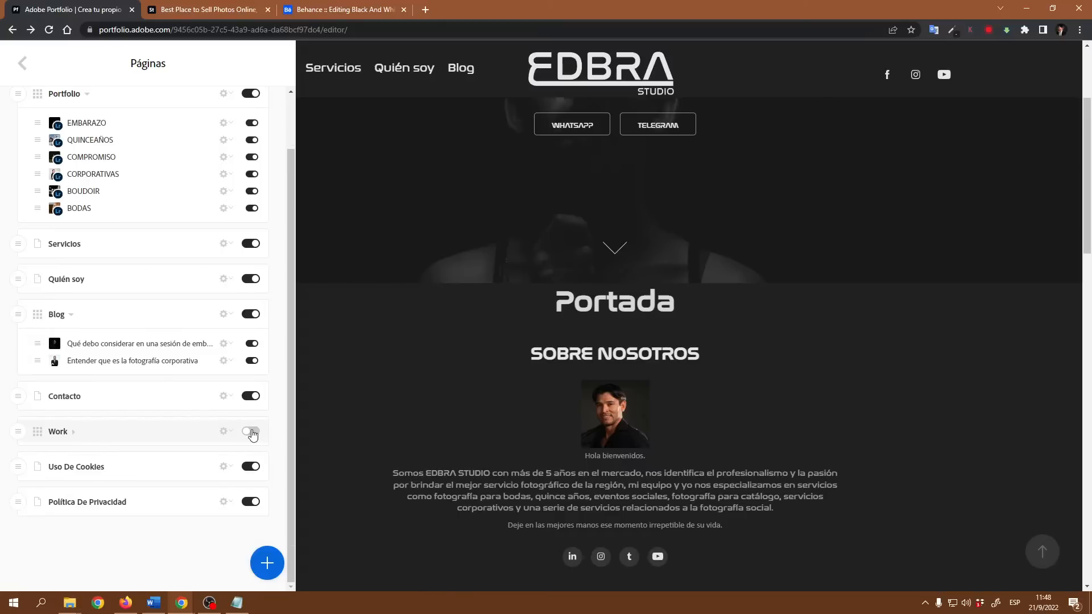
left_click(251, 431)
scroll(228, 433, "down", 1)
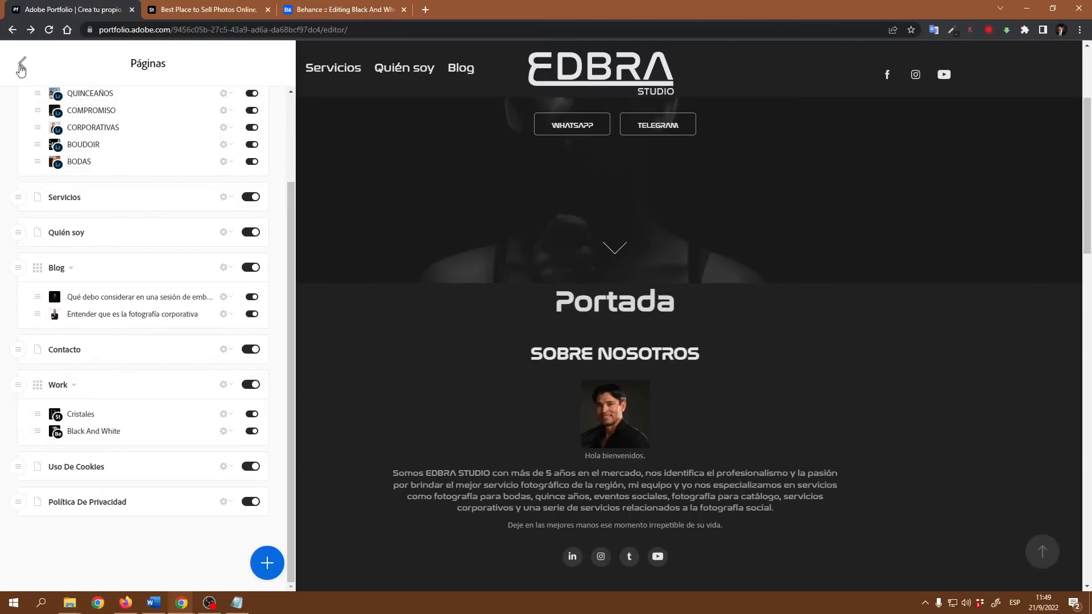
left_click(21, 63)
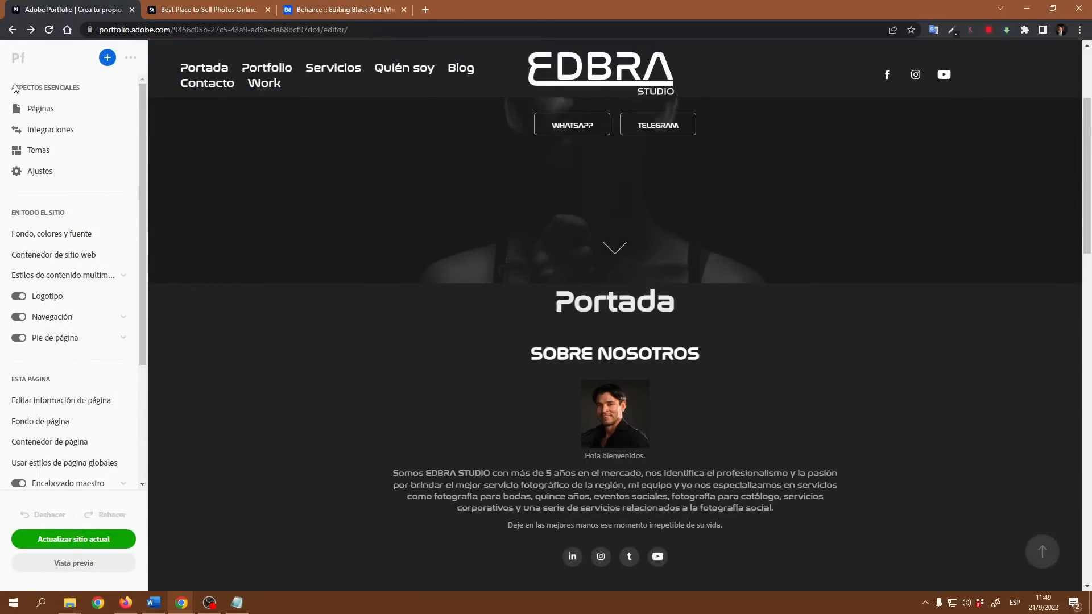
Step: Rename the Work collection to Astock
left_click(41, 108)
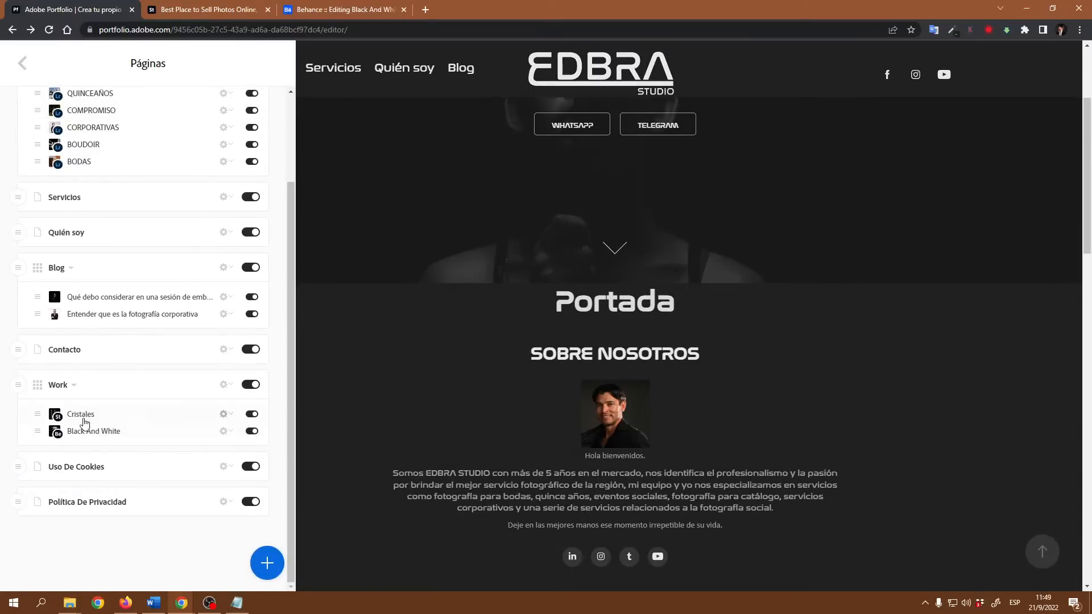
left_click(225, 385)
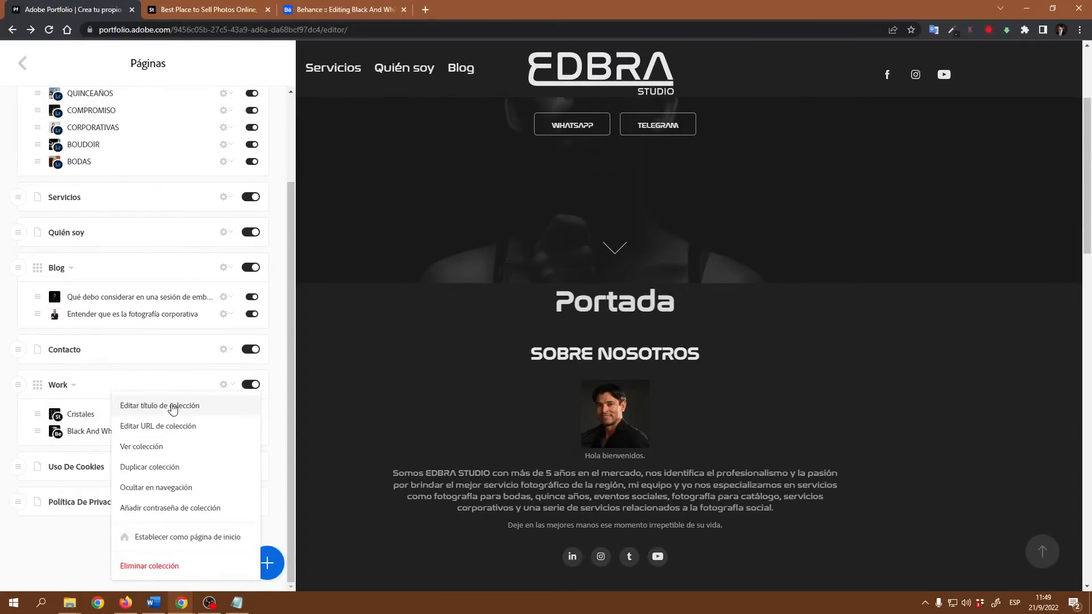
left_click(143, 410)
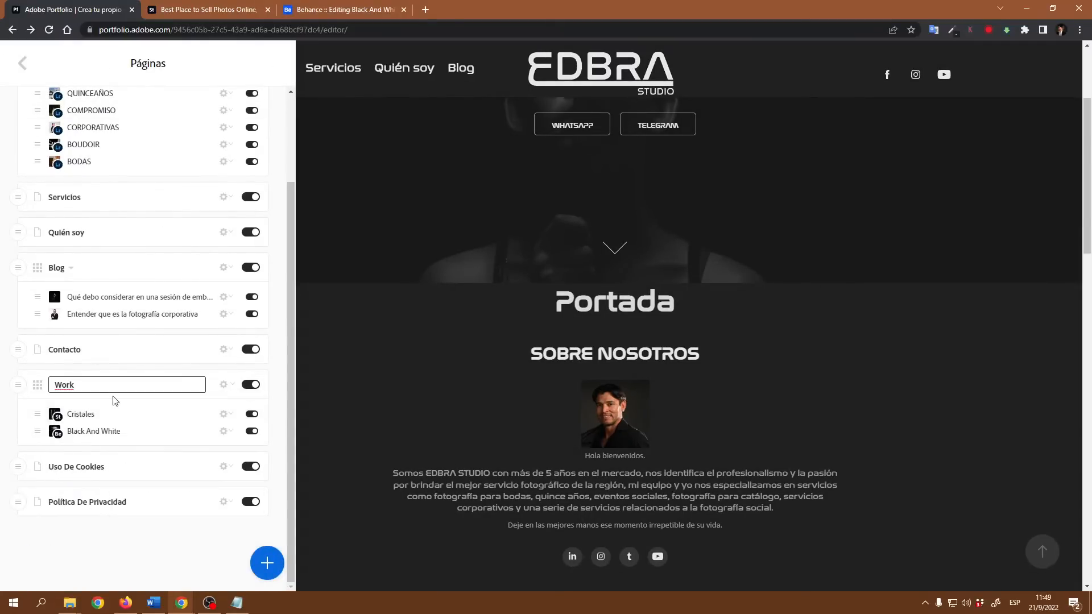
key("BackSpace")
key("BackSpace")
key("BackSpace")
type("Astock")
key("Return")
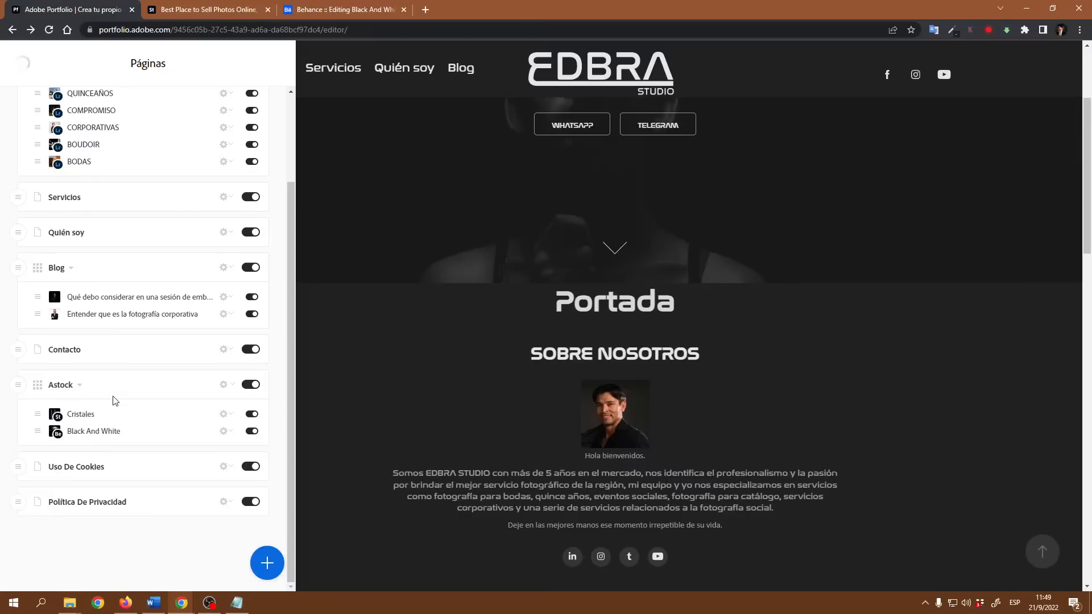
left_click(232, 386)
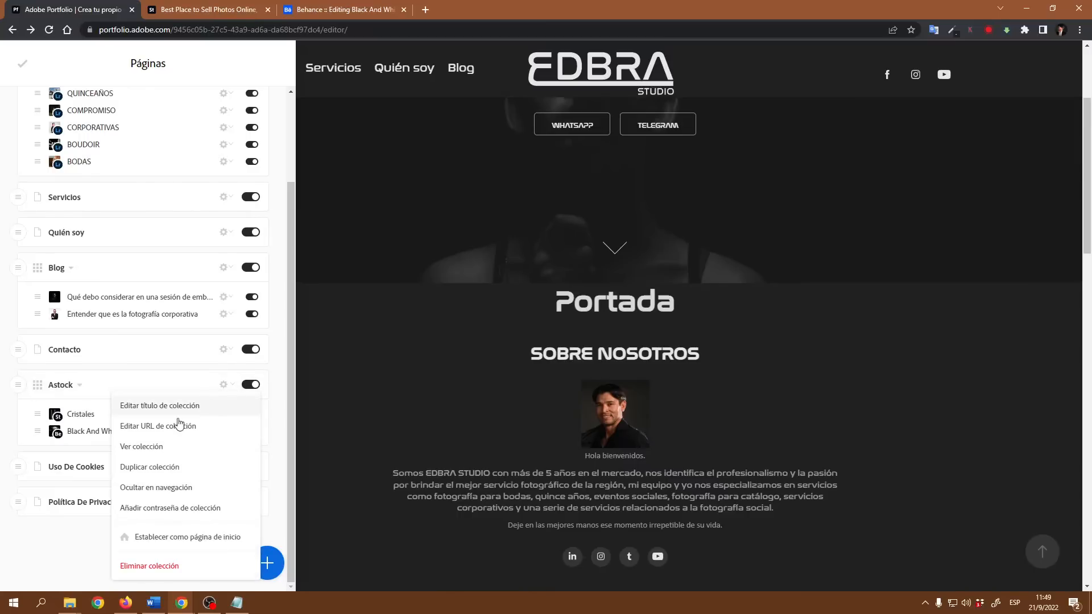
left_click(166, 428)
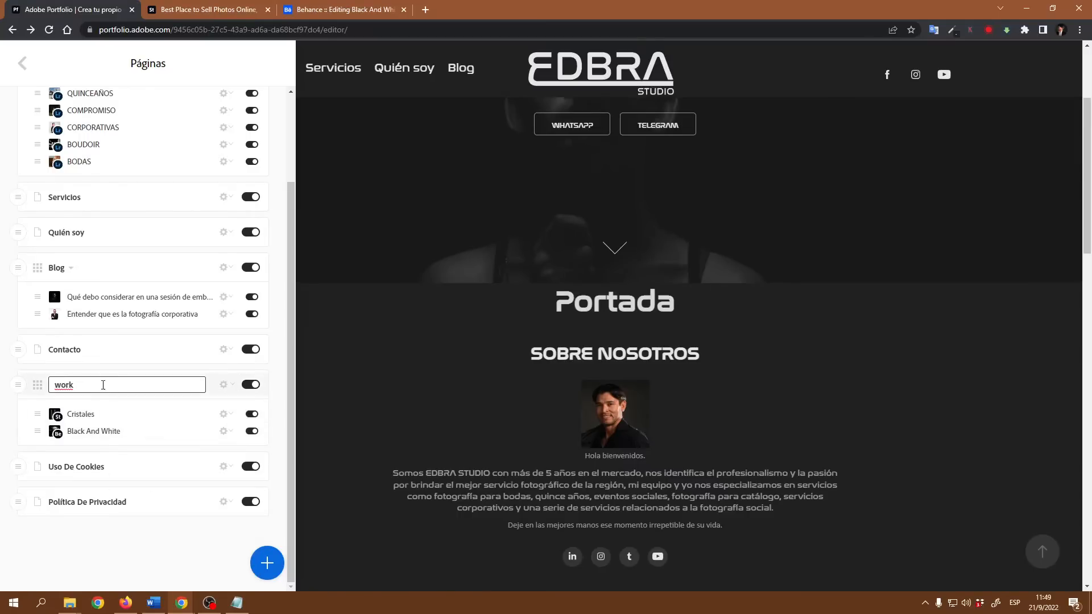
left_click_drag(103, 385, 49, 389)
left_click(49, 389)
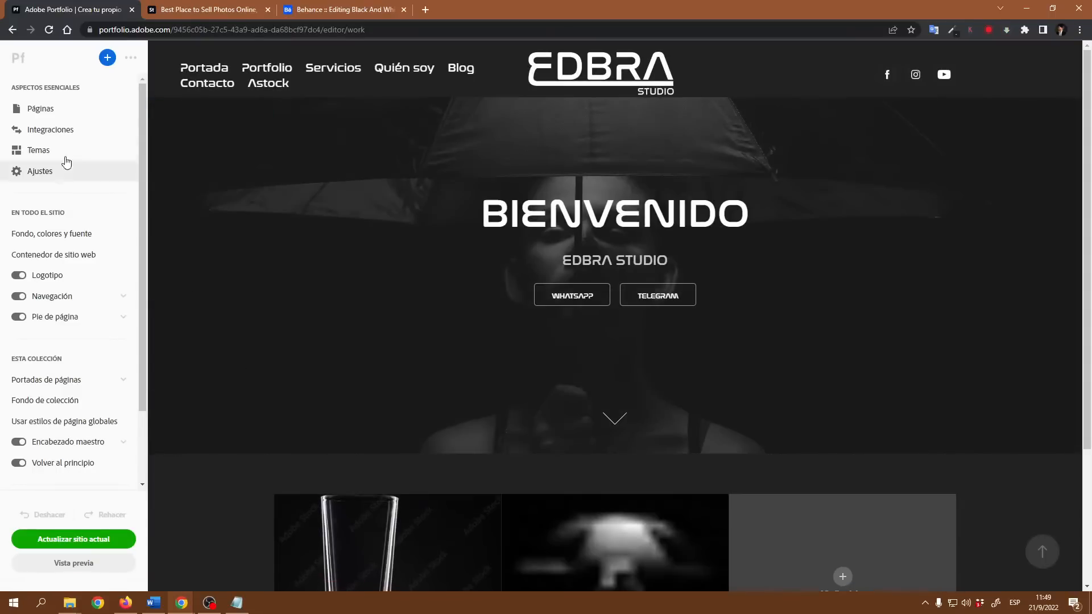
Step: Change the Astock collection's URL to astock
left_click(43, 107)
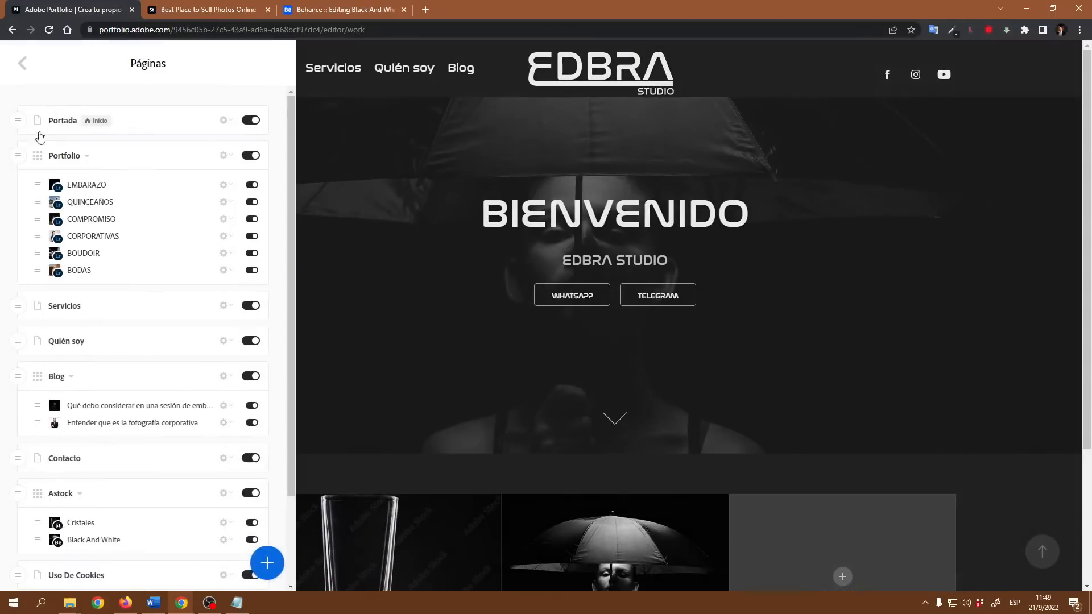
scroll(173, 444, "down", 2)
scroll(172, 451, "down", 1)
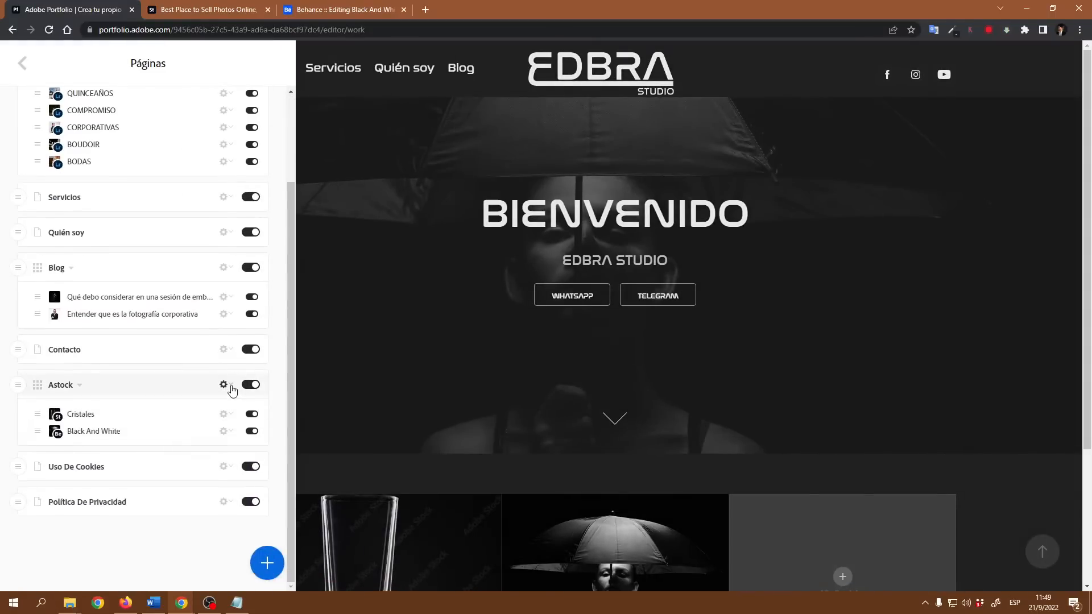
left_click(225, 384)
left_click(178, 426)
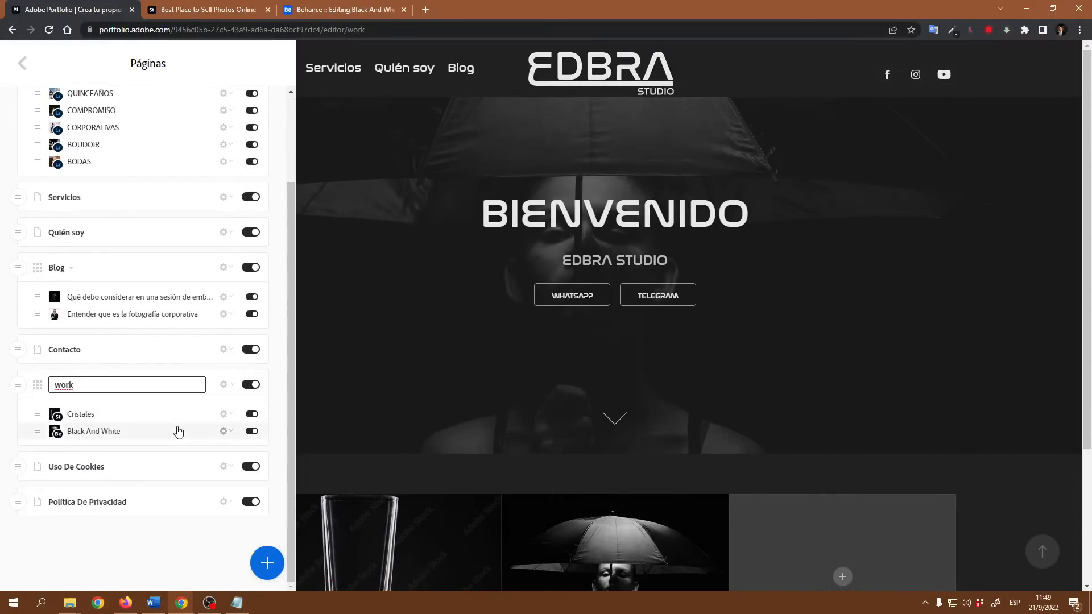
key("BackSpace")
key("BackSpace")
key("BackSpace")
key("BackSpace")
type("astock")
key("Return")
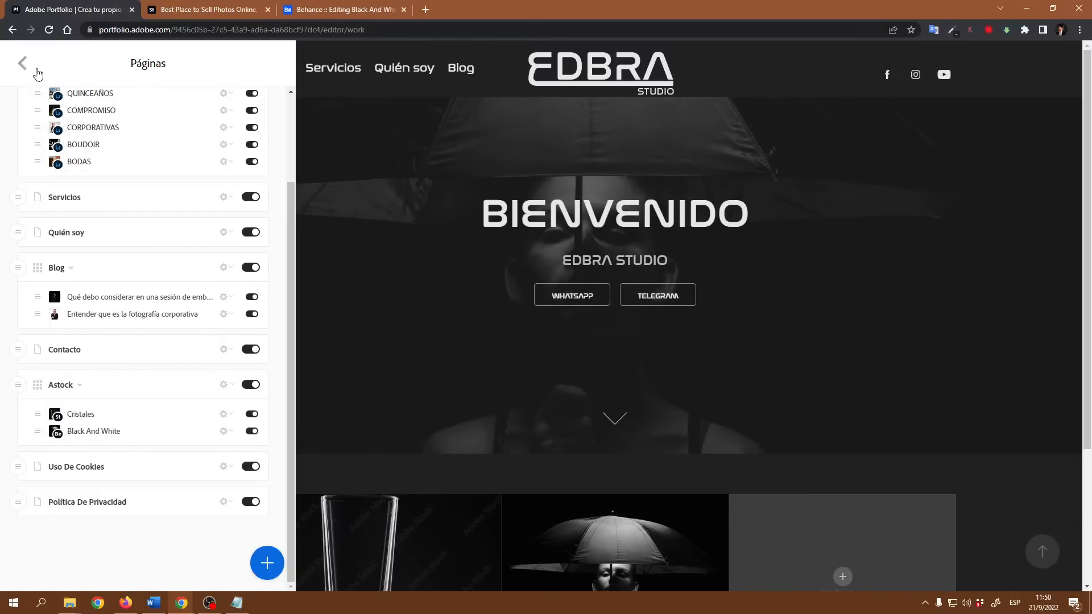
Step: Review the Astock collection's pages and check which default import collection the integrations use
left_click(23, 63)
scroll(574, 413, "down", 3)
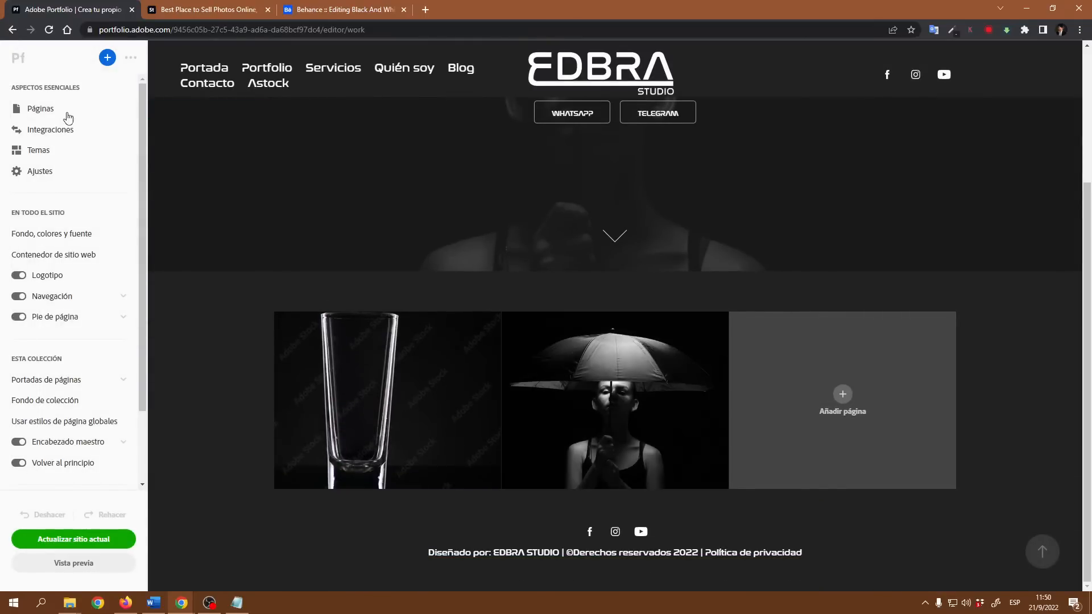
left_click(35, 109)
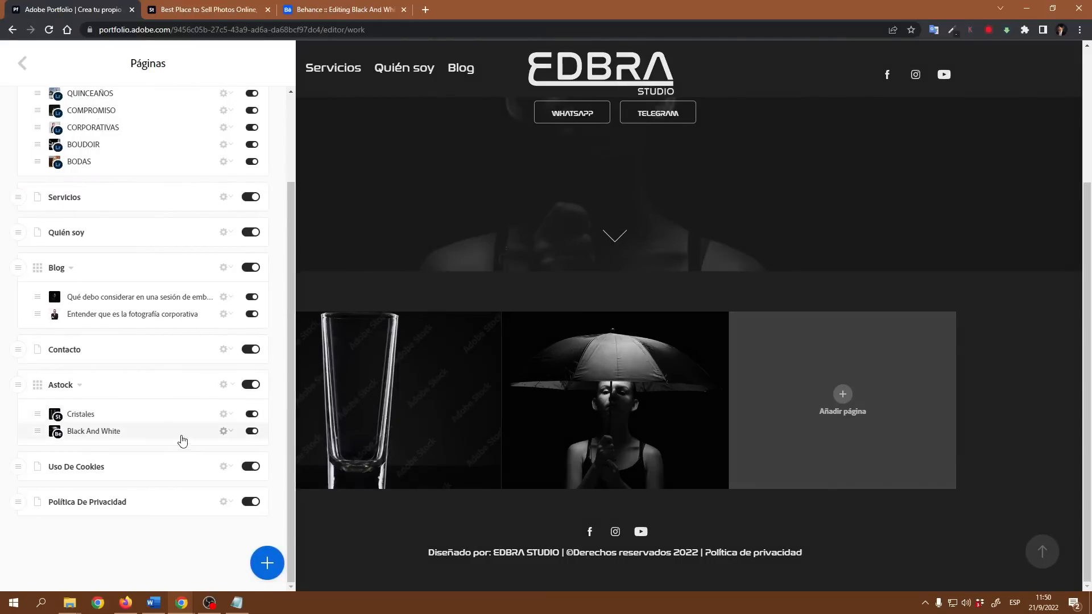
left_click(22, 63)
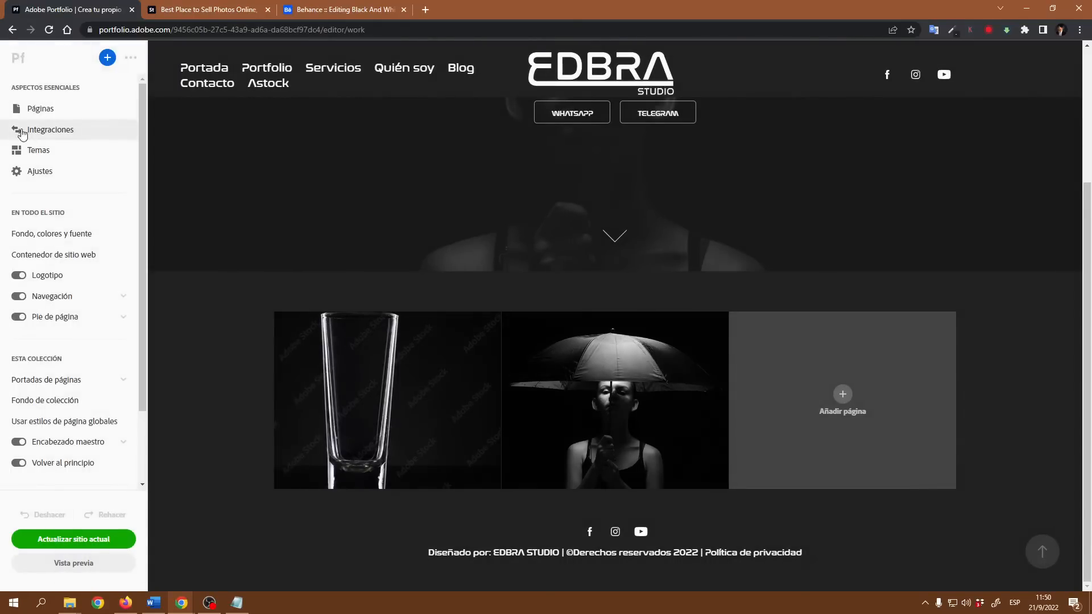
left_click(22, 131)
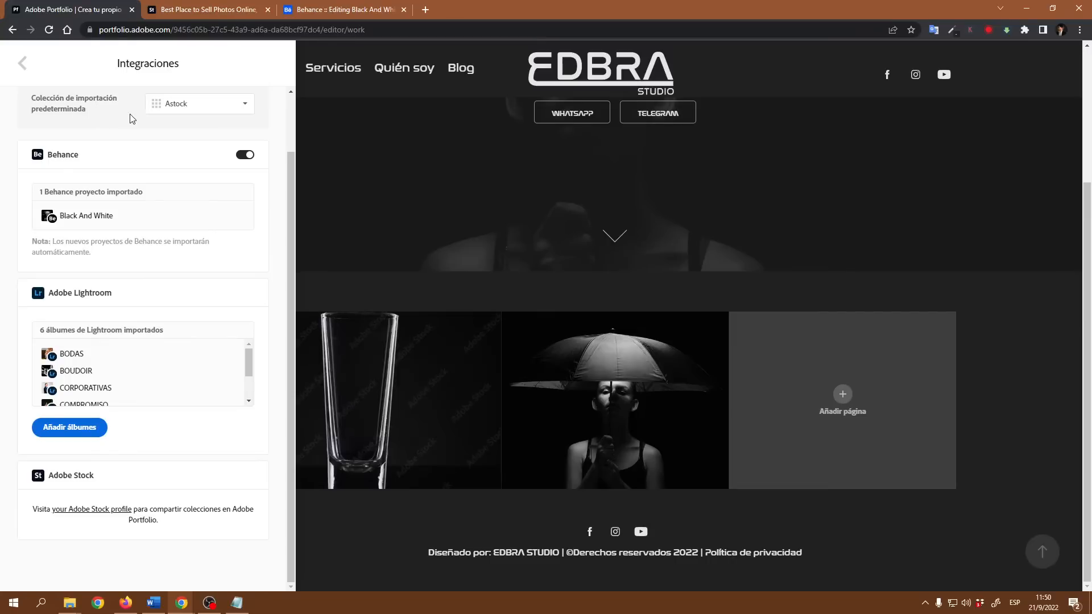
left_click(194, 110)
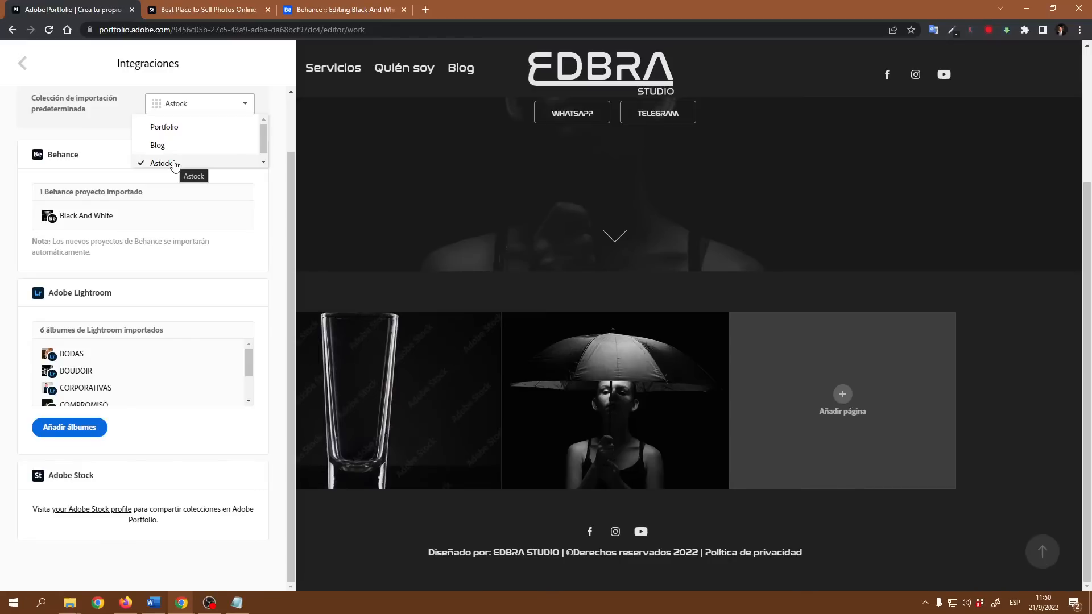
left_click(183, 105)
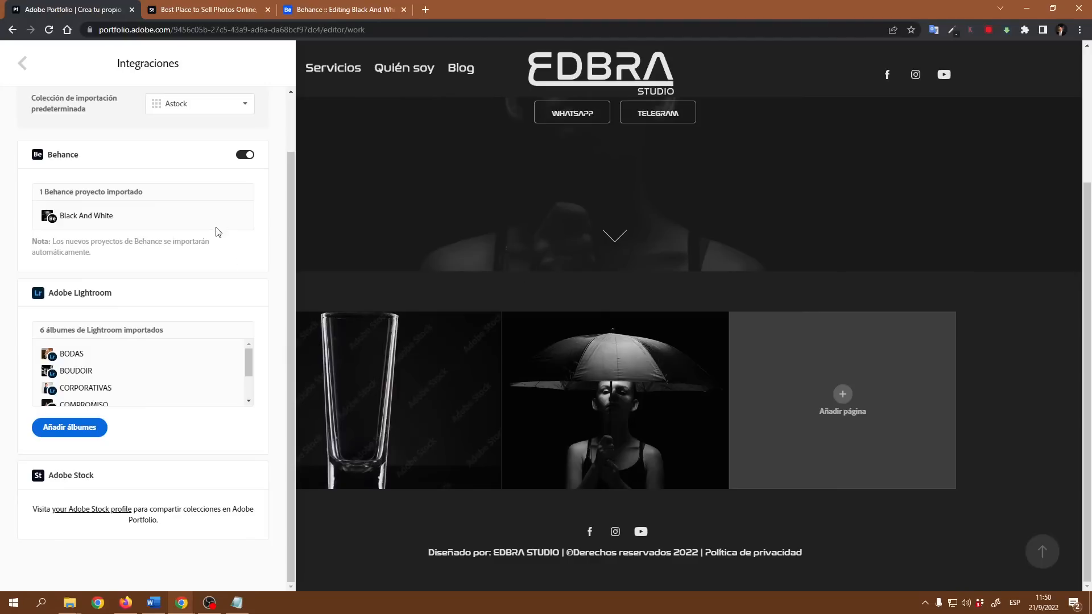
Step: Turn off the master header (Encabezado maestro) on the Astock collection page
left_click(23, 64)
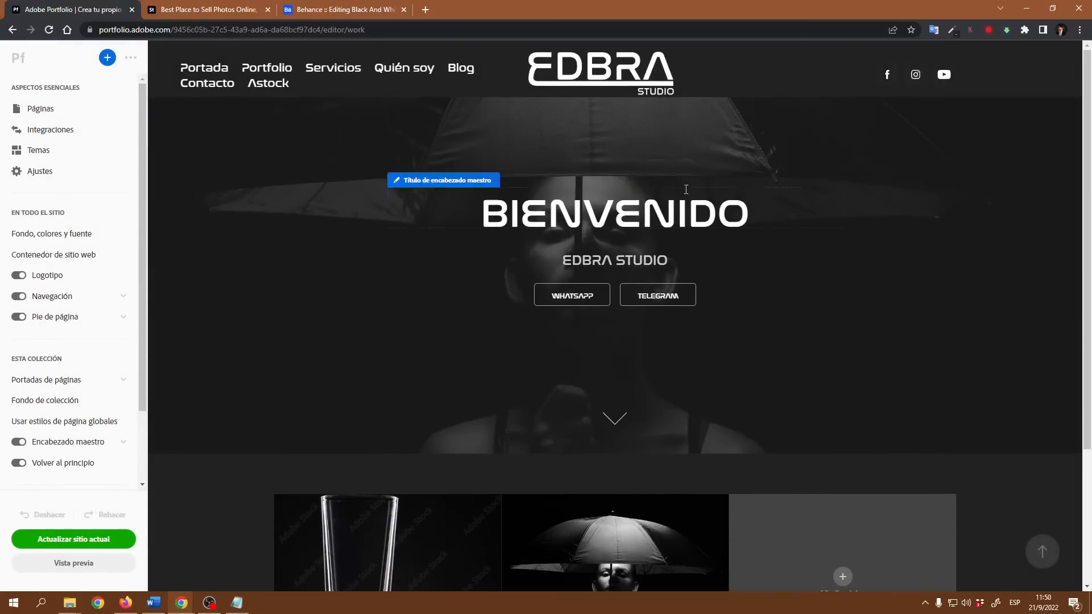
left_click(19, 442)
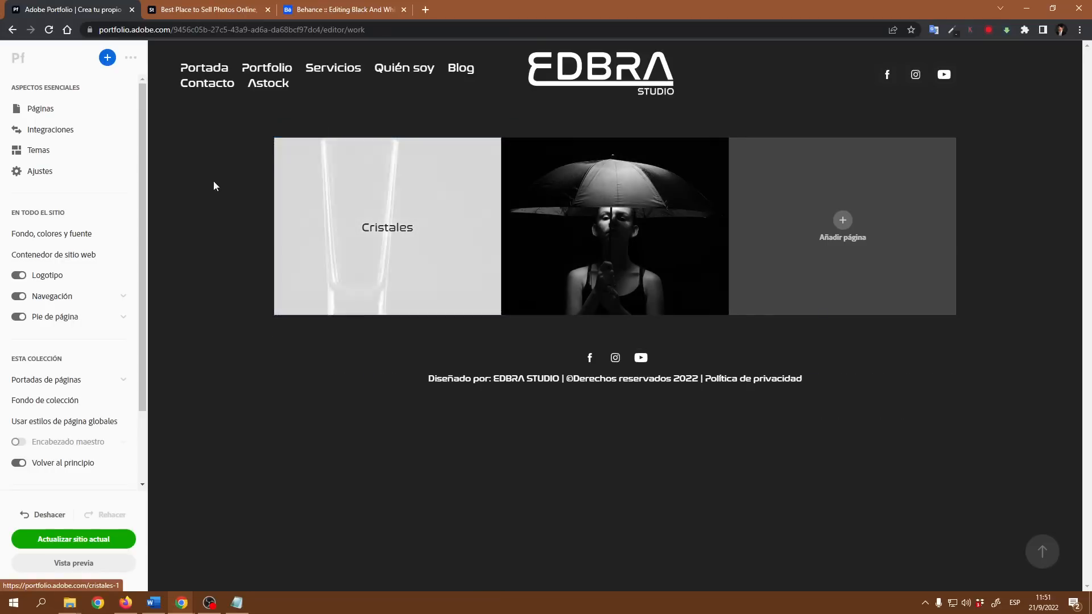
Step: Delete the Black And White page from the Astock collection and confirm the removal
left_click(41, 112)
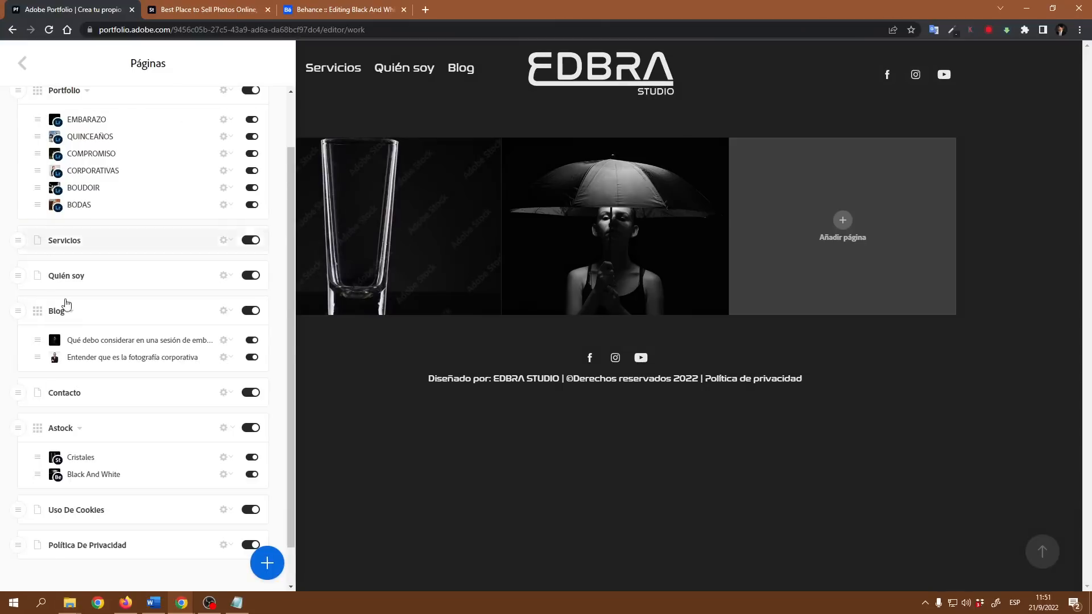
scroll(62, 310, "down", 1)
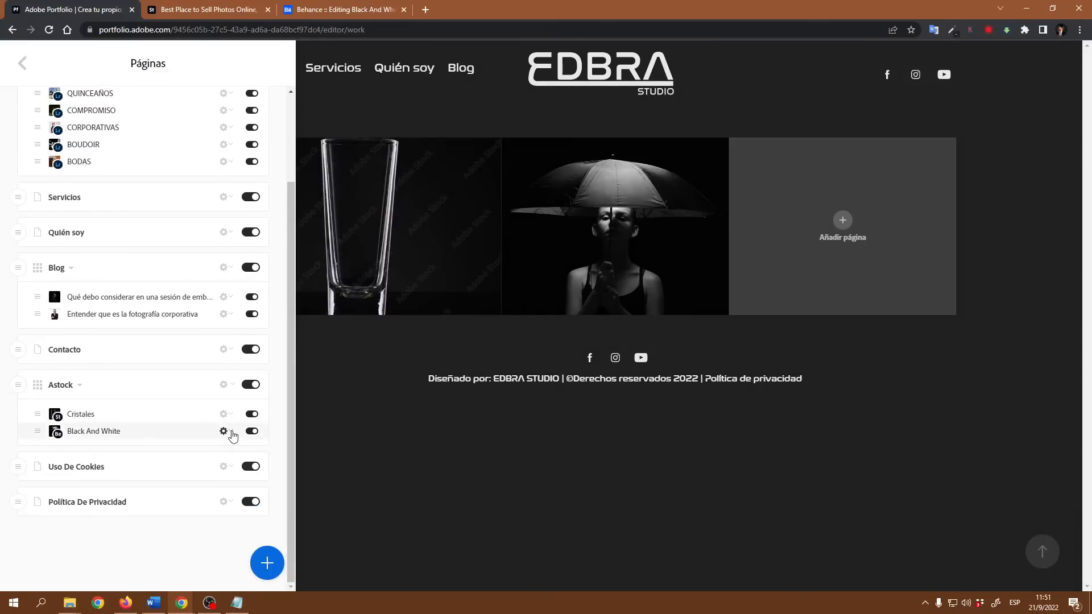
left_click(223, 431)
left_click(157, 422)
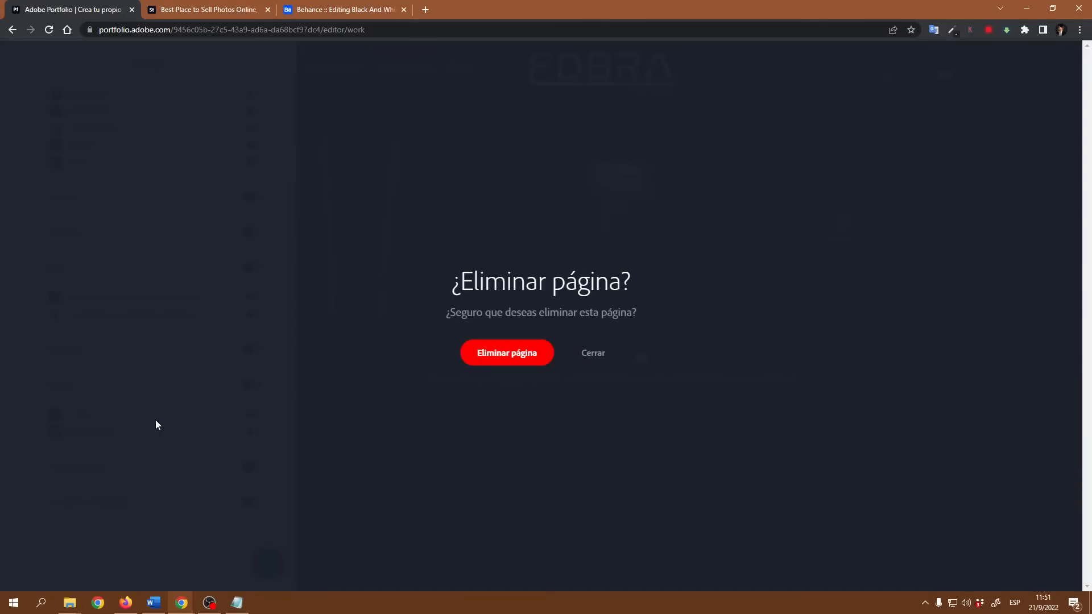
left_click(532, 348)
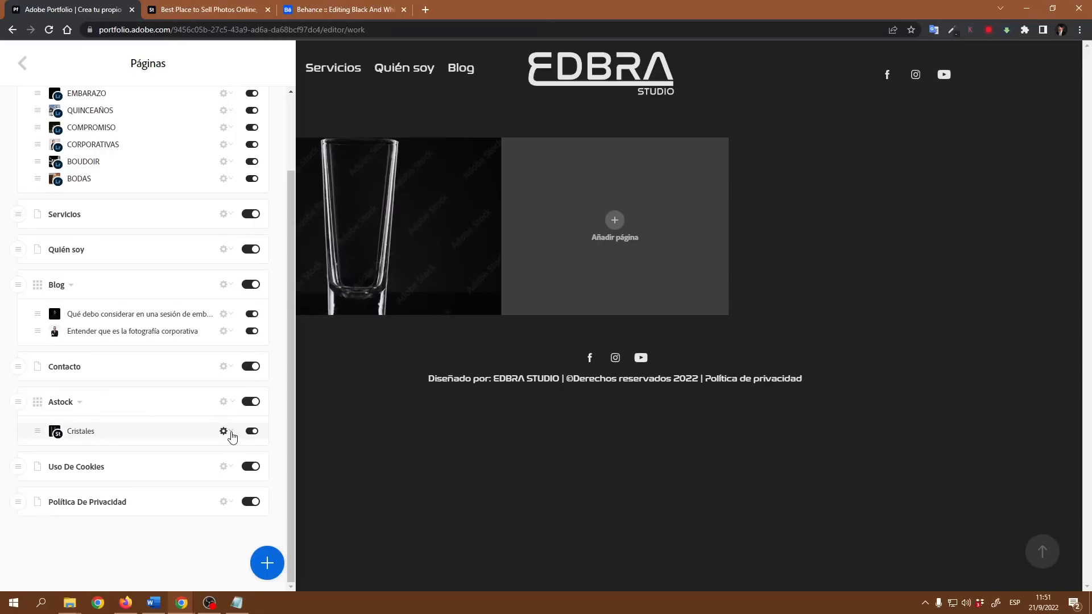
Step: Delete the Cristales page from the Astock collection and return to the main editor options
left_click(232, 434)
left_click(151, 423)
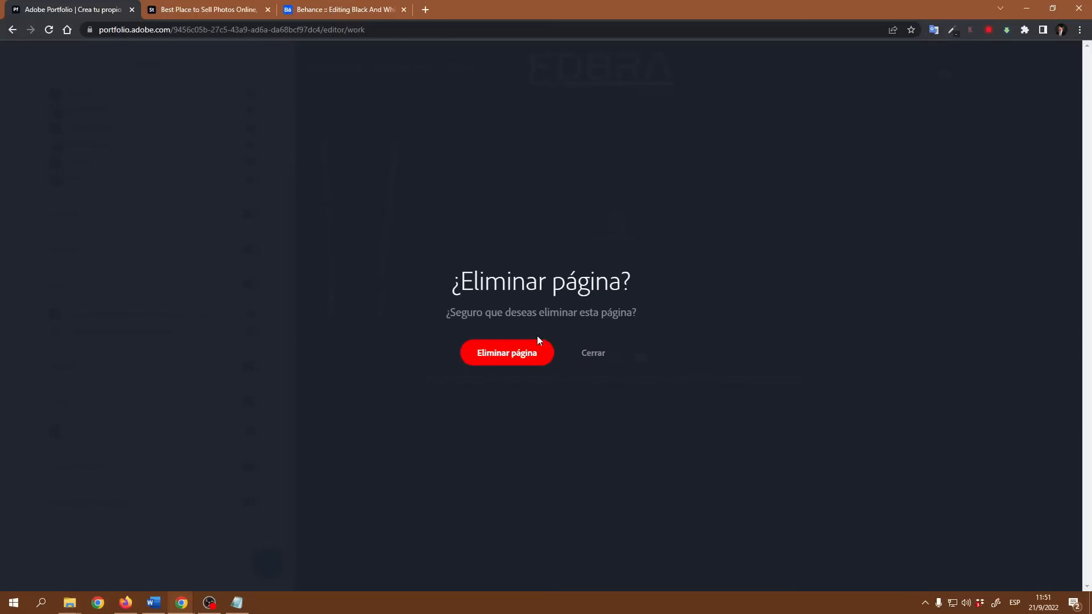
left_click(526, 351)
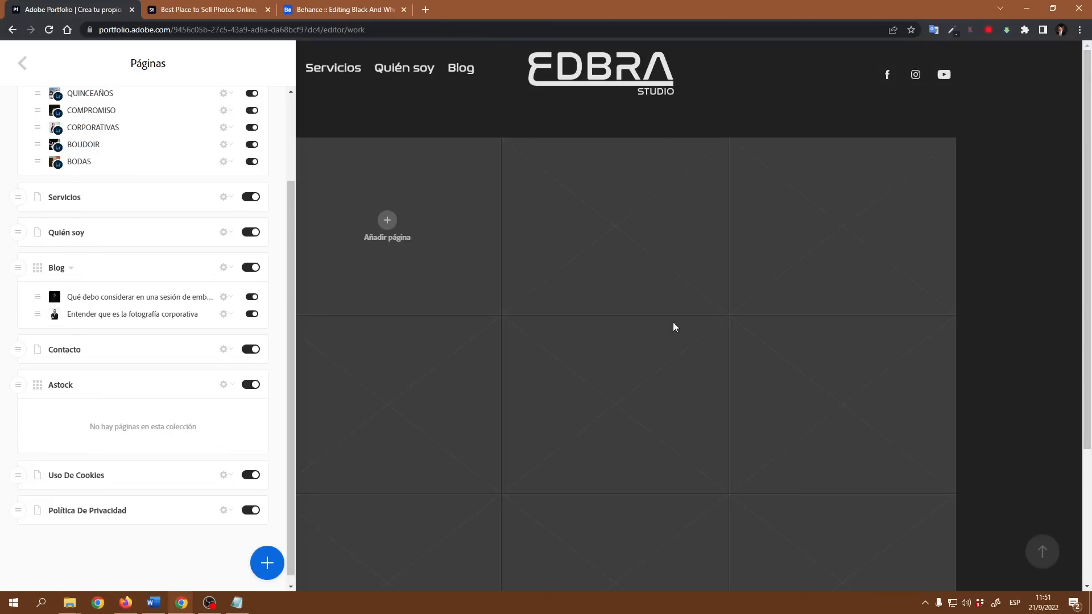
left_click(22, 63)
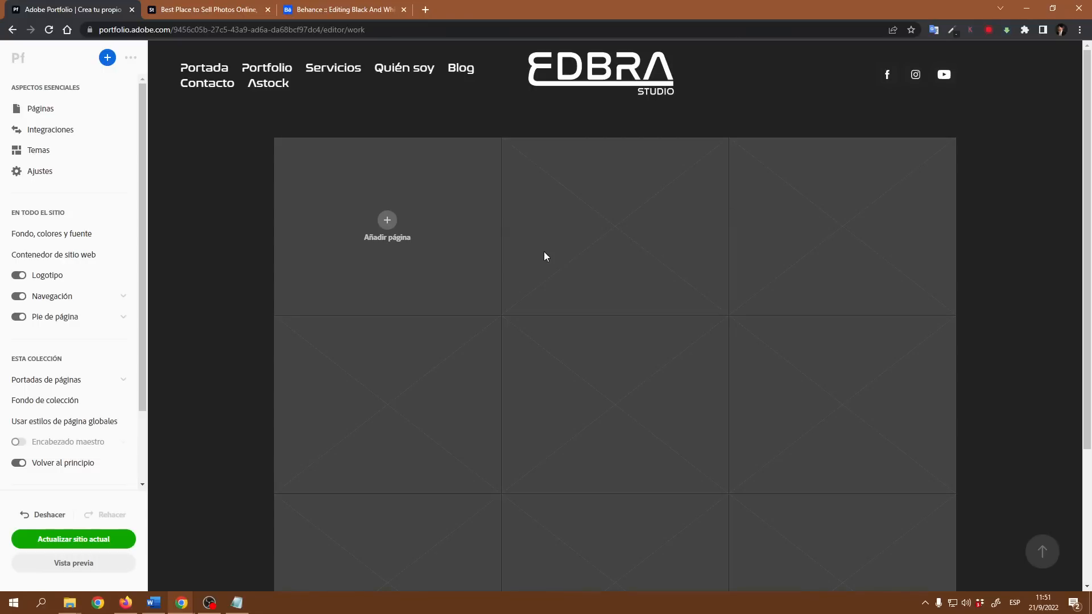
Step: Publish the changes to the live site, check edbrastudio.com reloaded in Firefox, and return to the editor
left_click(96, 541)
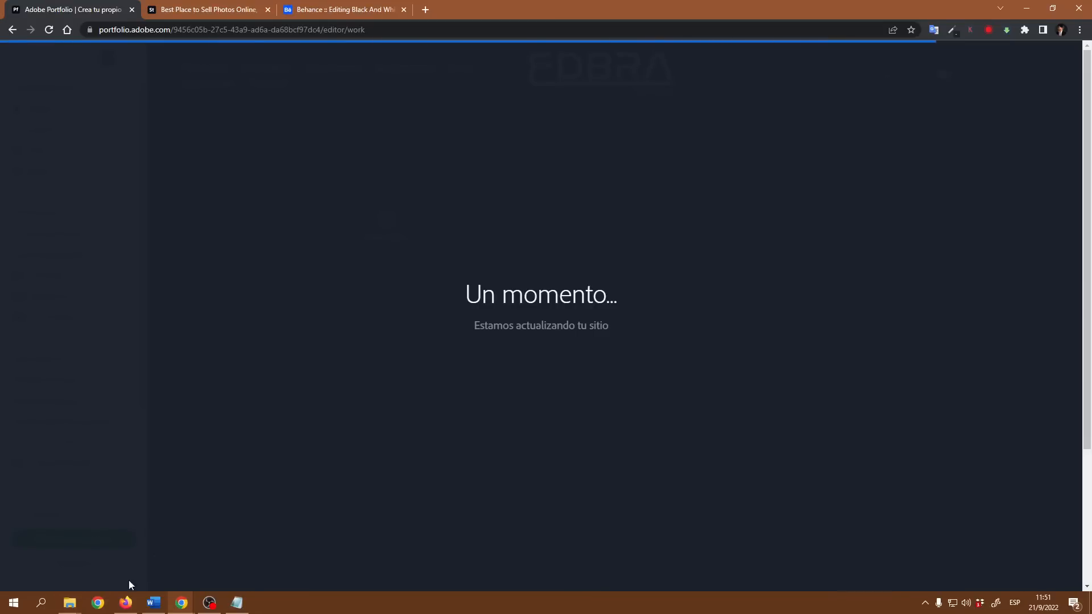
left_click(126, 603)
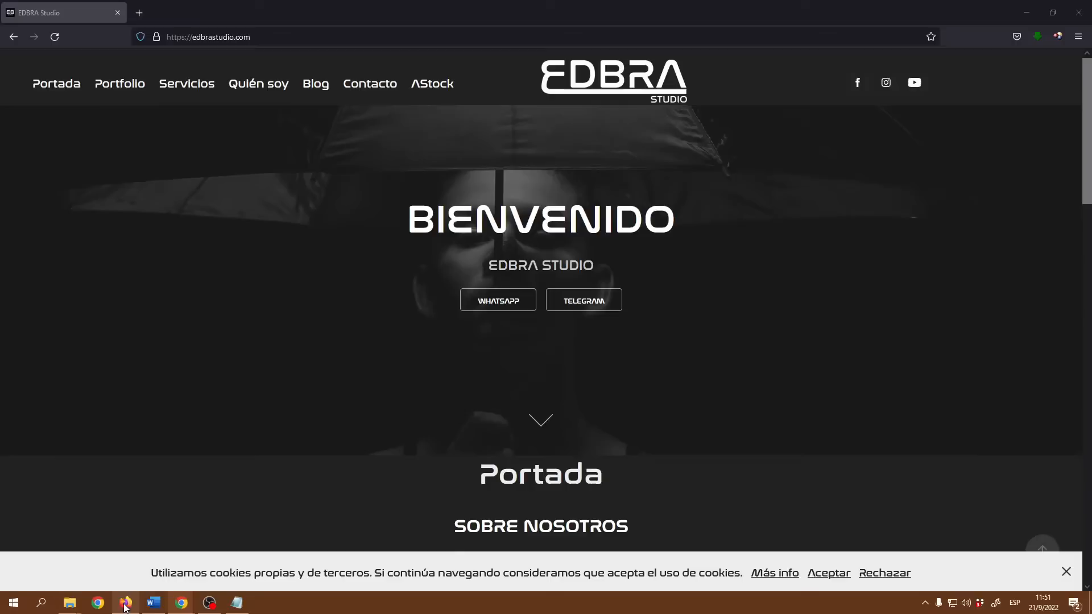
left_click(54, 37)
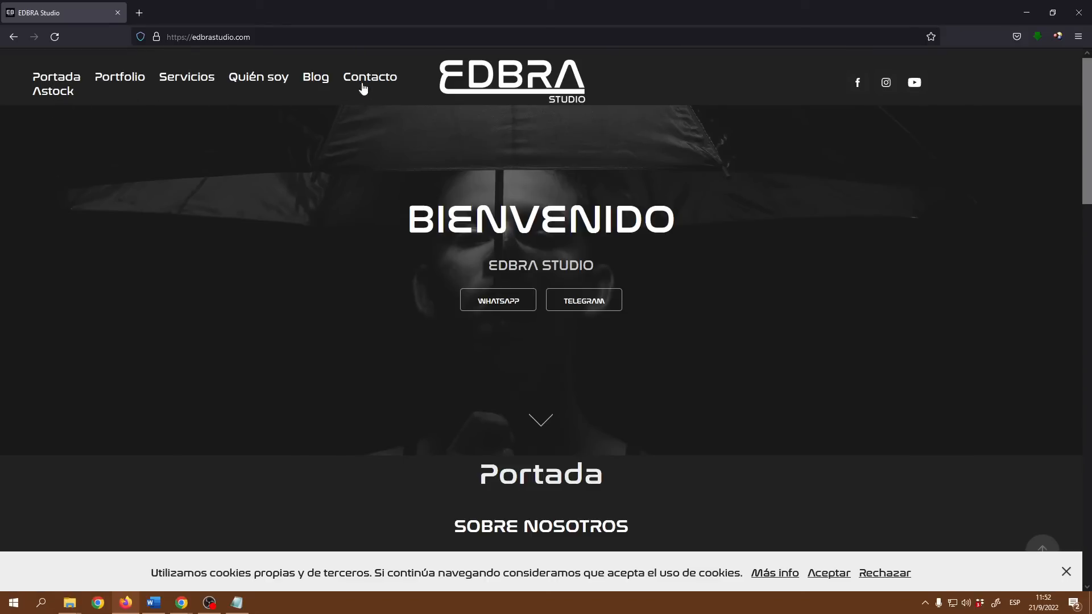
left_click(1028, 14)
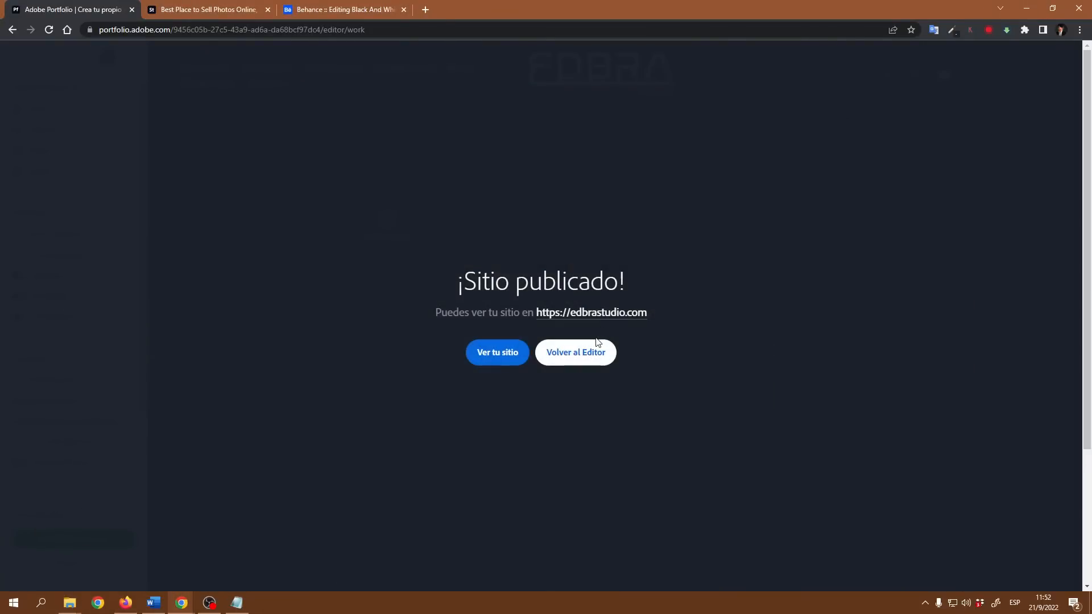
left_click(590, 355)
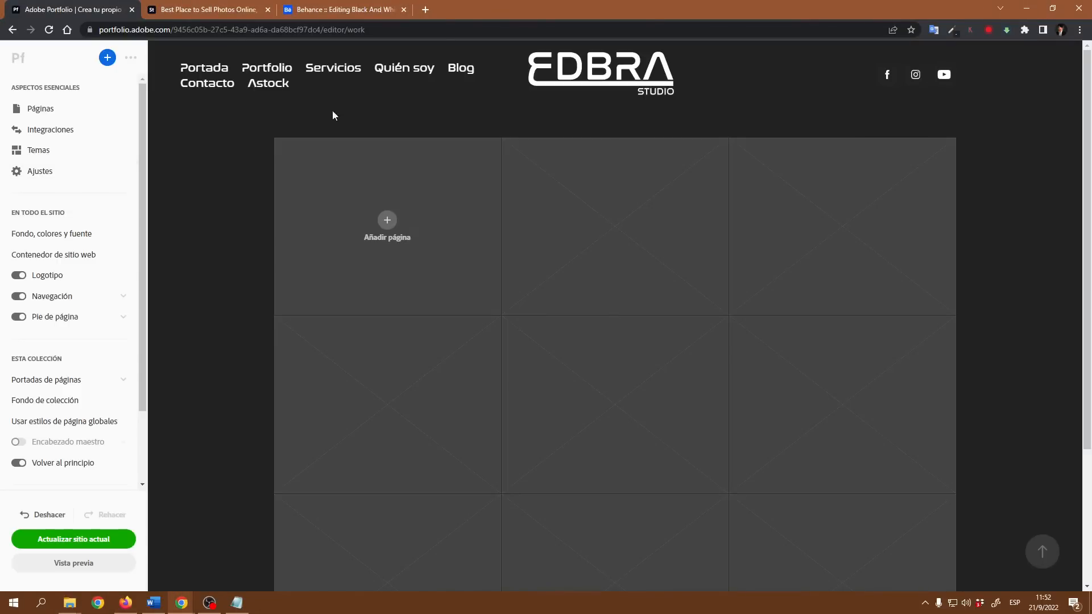
Step: Set the Navegación width of the site's navigation container to 50 % in its Anchura settings
left_click(206, 55)
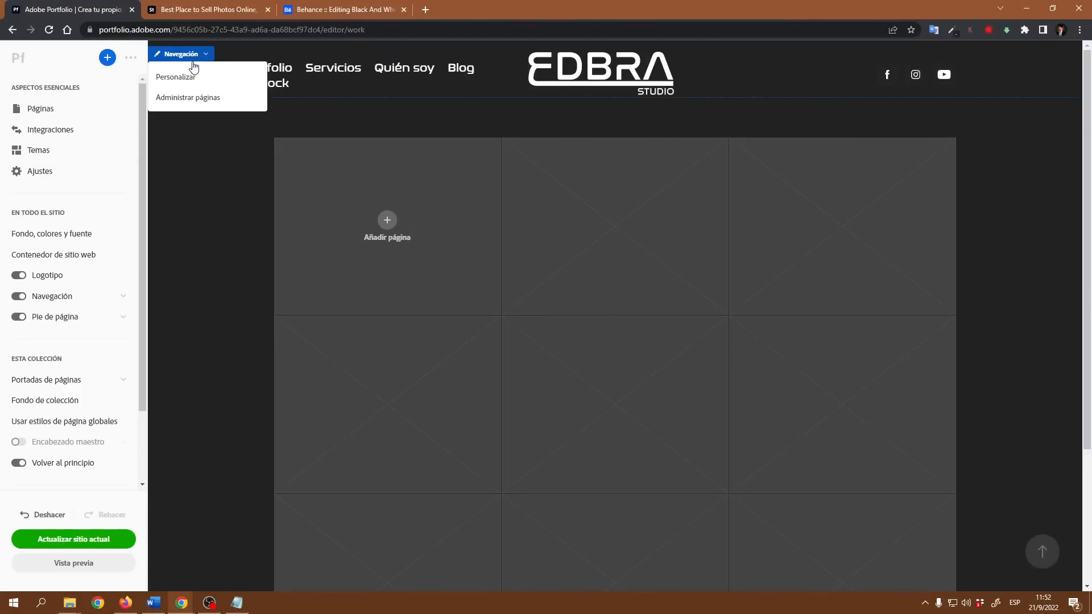
left_click(184, 76)
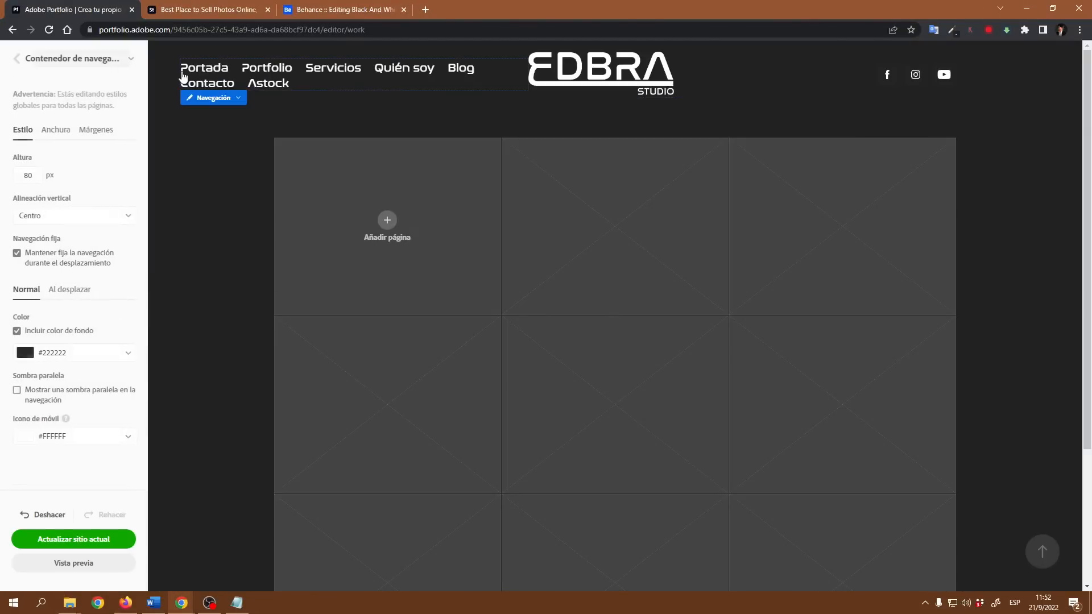
left_click(62, 131)
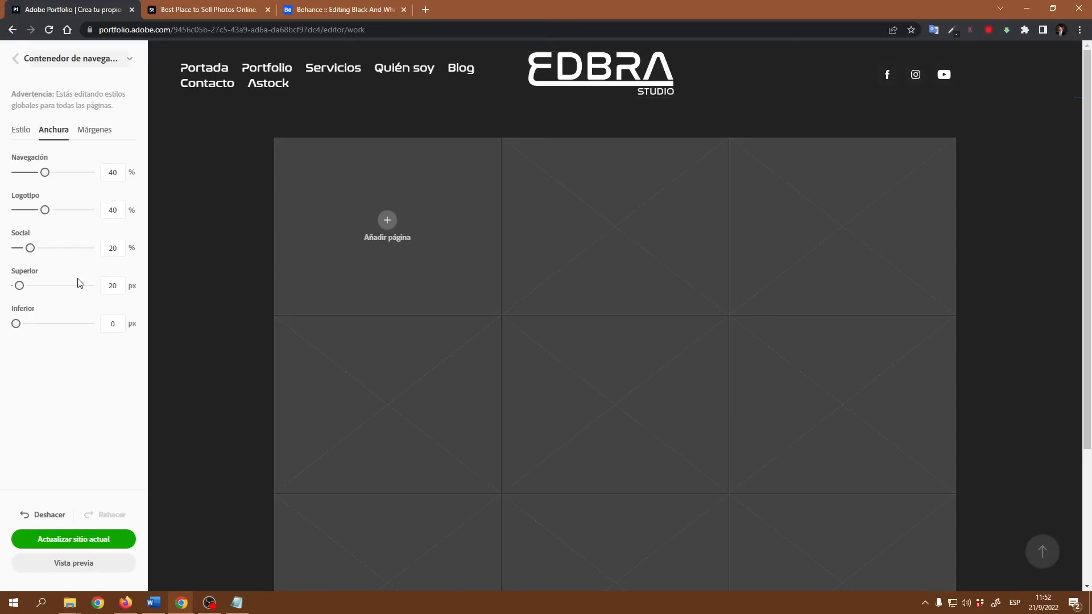
left_click(114, 173)
type("5")
left_click(80, 377)
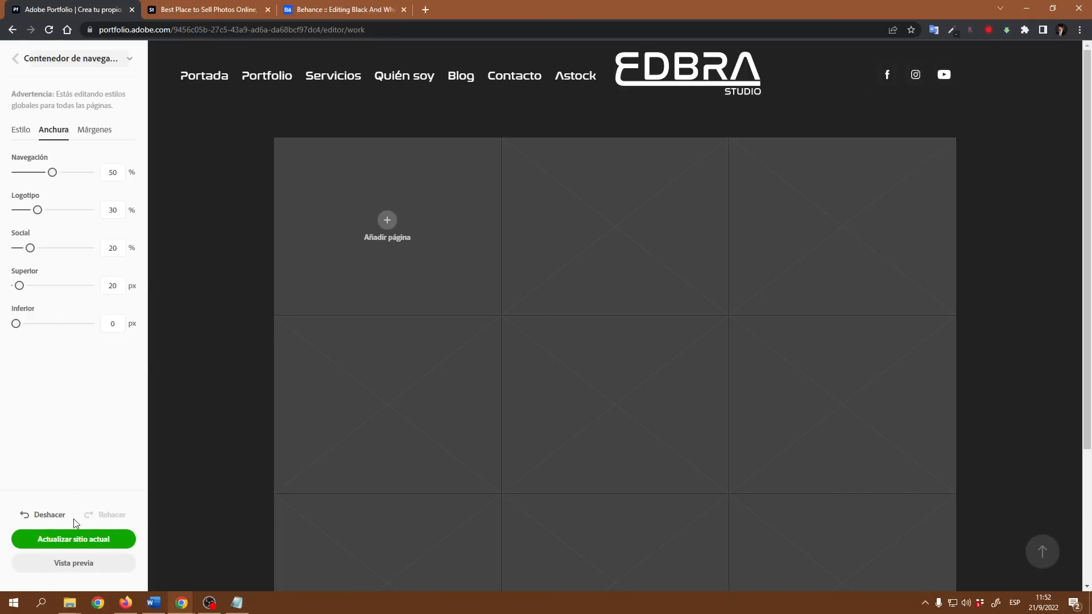
Step: Publish the navigation width change, reload edbrastudio.com in Firefox to check the header menu, and return to the Portfolio editor
left_click(81, 537)
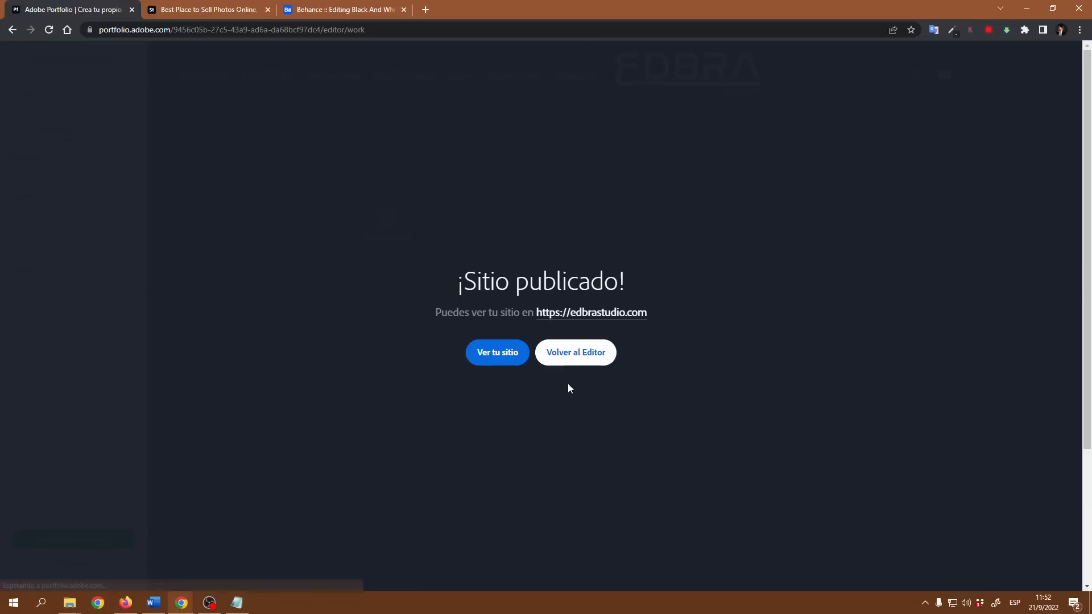
left_click(125, 602)
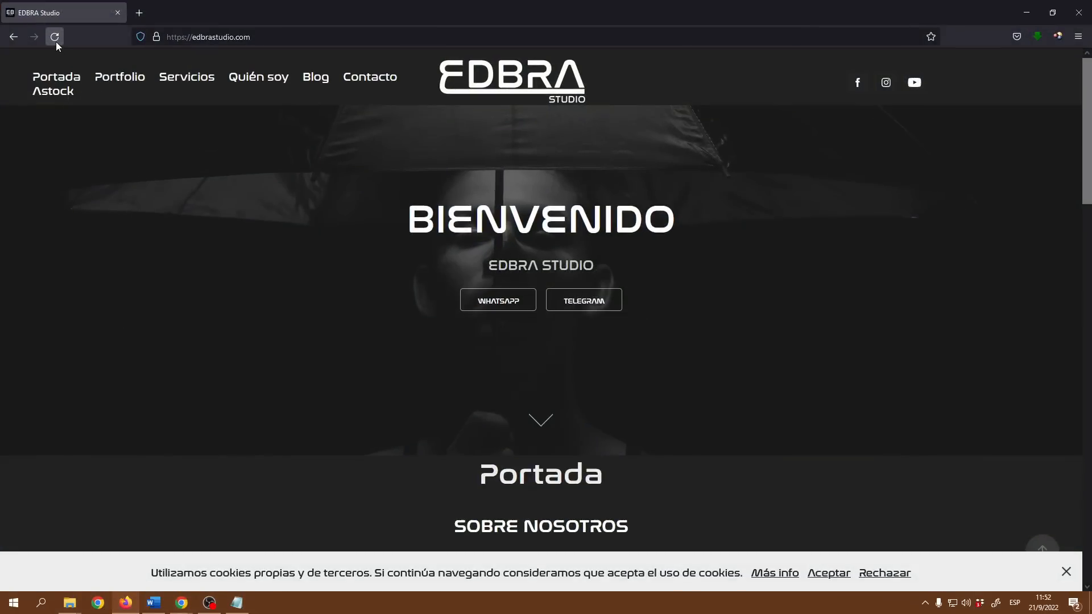
left_click(55, 43)
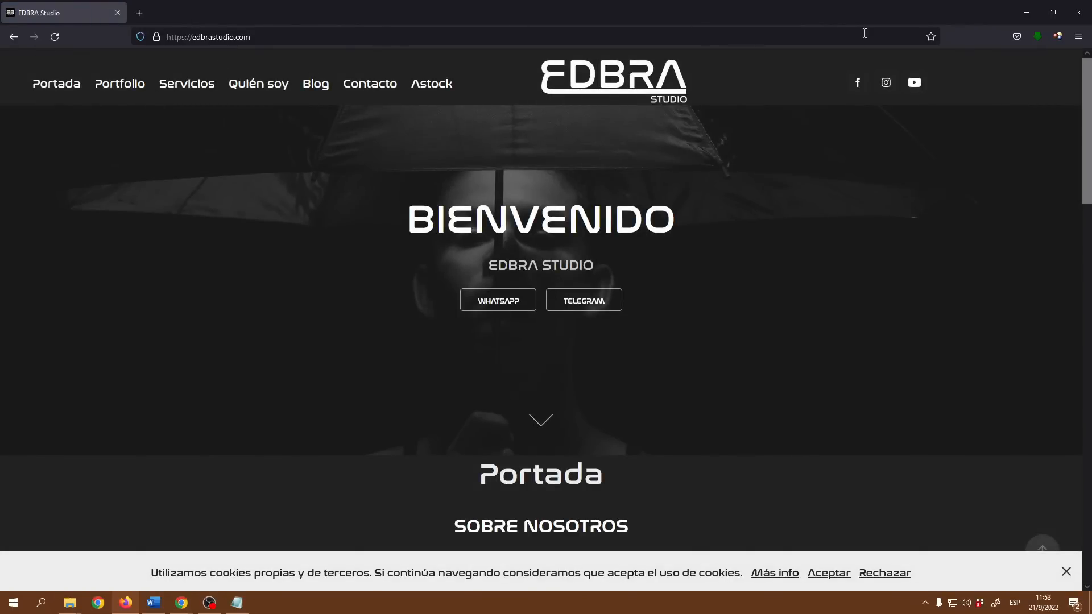
left_click(1027, 12)
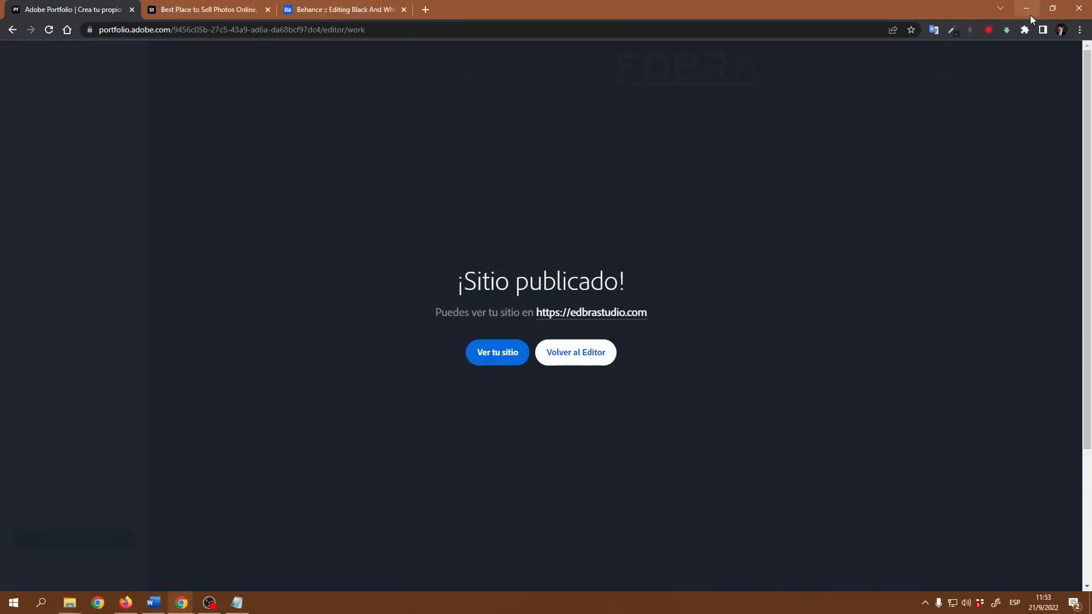
left_click(591, 351)
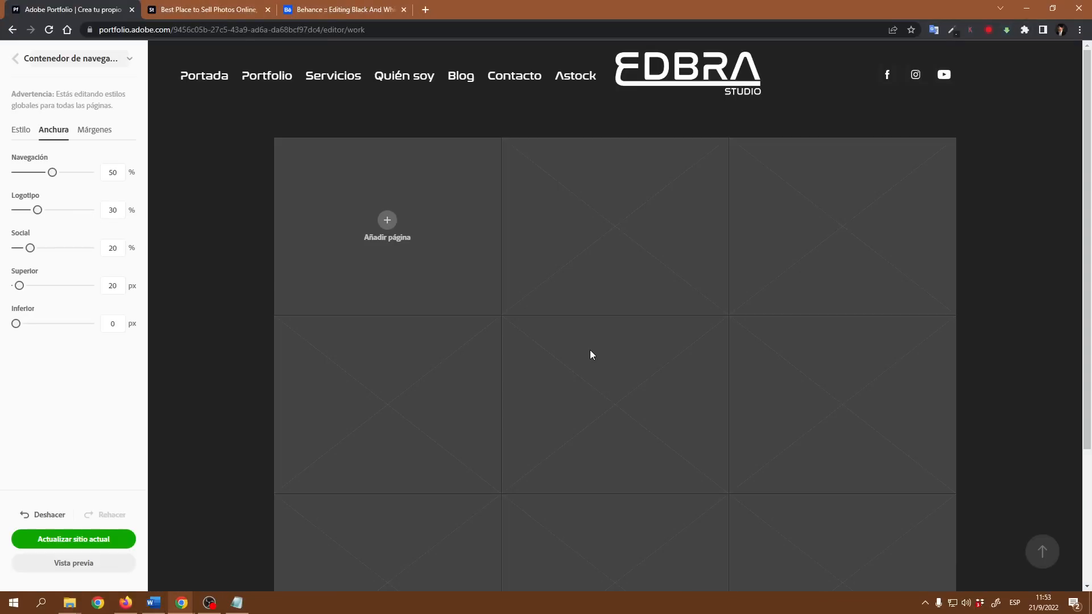
scroll(893, 282, "down", 3)
scroll(483, 339, "up", 3)
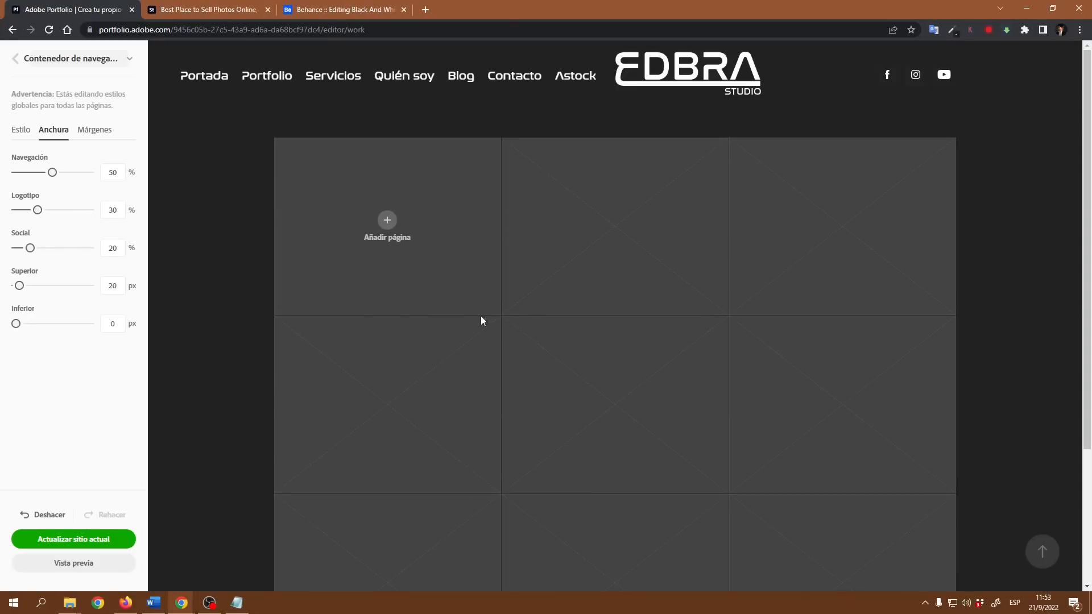